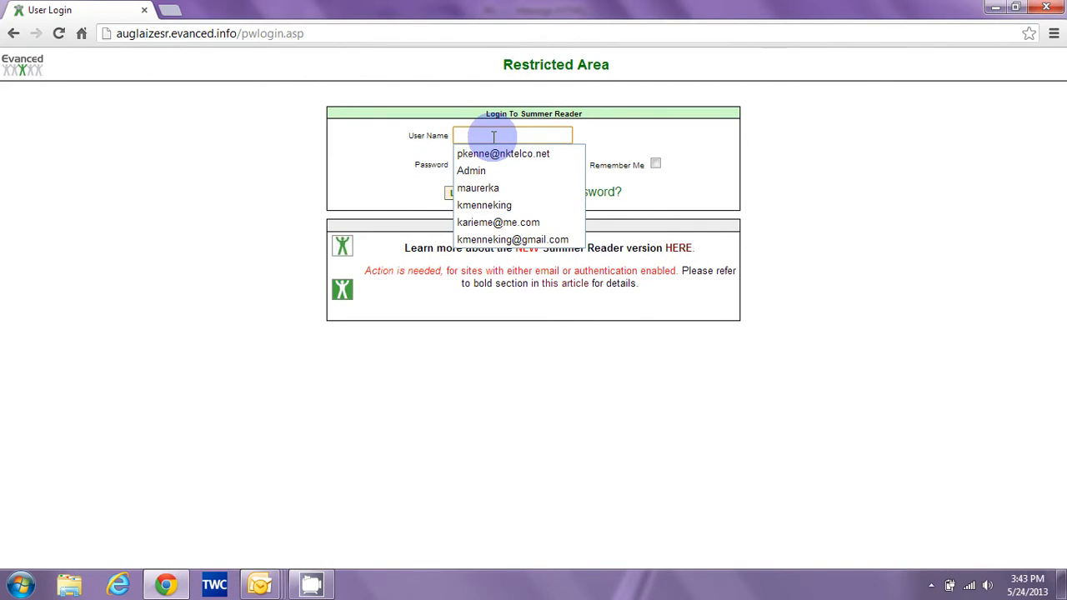
# Sign in to the staff area with the Admin user name and its password.
pyautogui.write('Admin')
pyautogui.press('Tab')
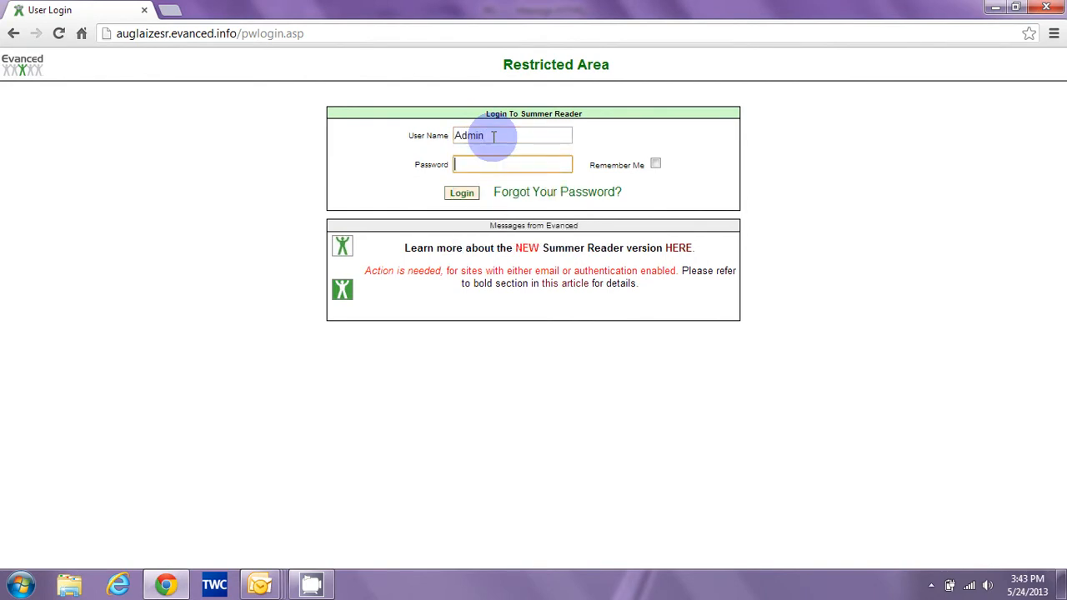
pyautogui.write('********')
pyautogui.click(464, 195)
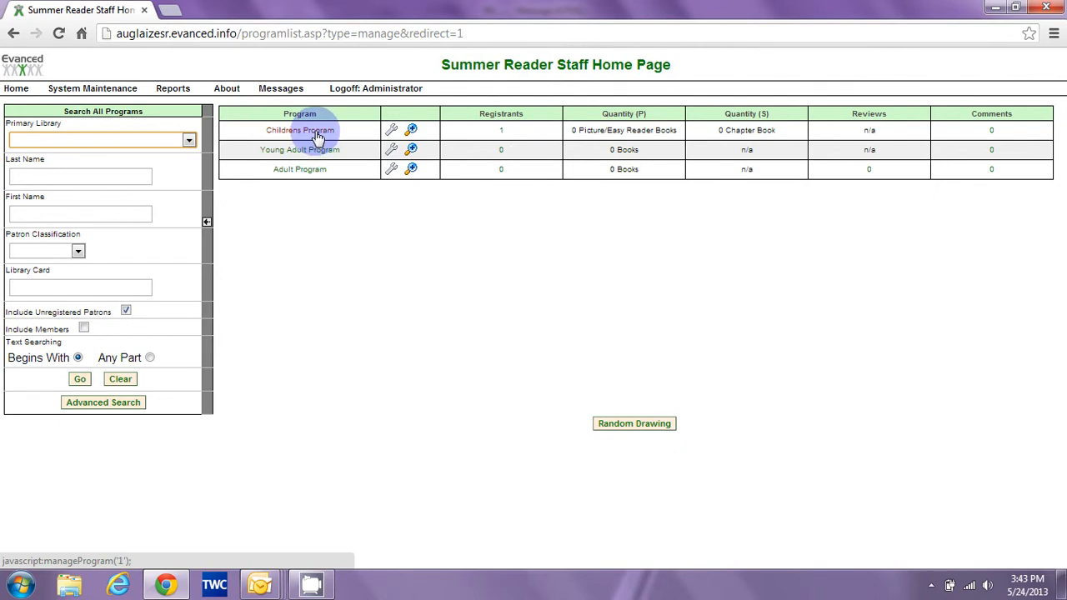
# List Childrens Program patrons whose primary library is ACPDL, Wapakoneta.
pyautogui.click(318, 137)
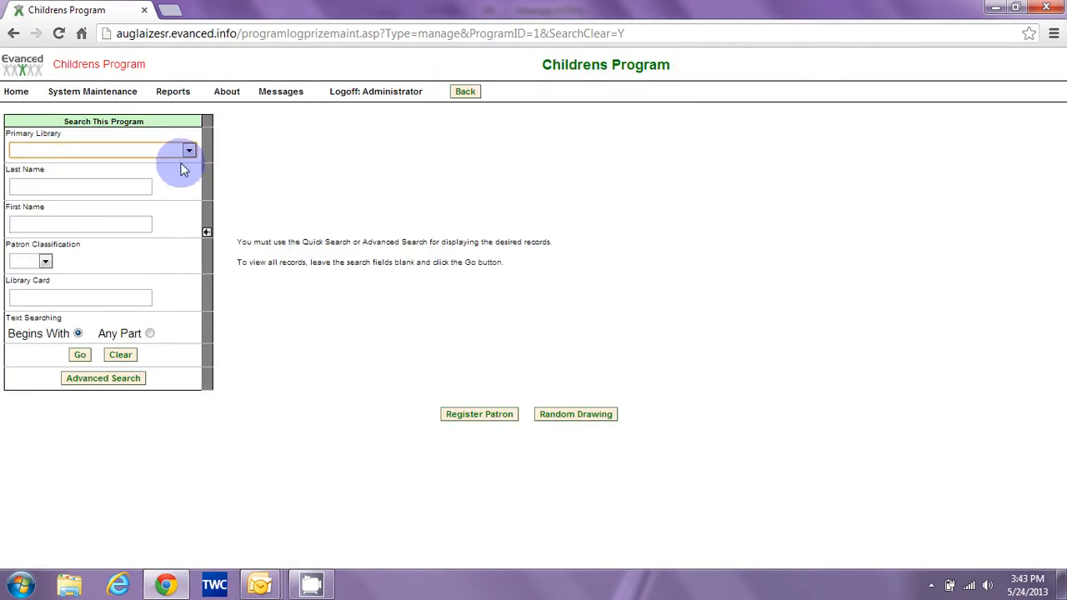
pyautogui.click(189, 155)
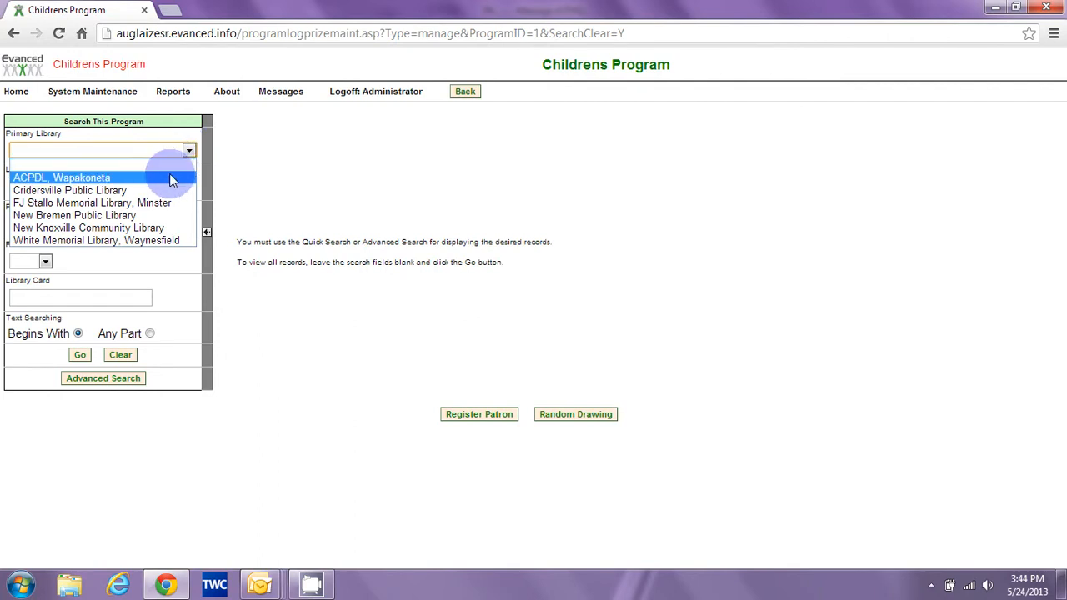
pyautogui.click(169, 178)
pyautogui.click(79, 355)
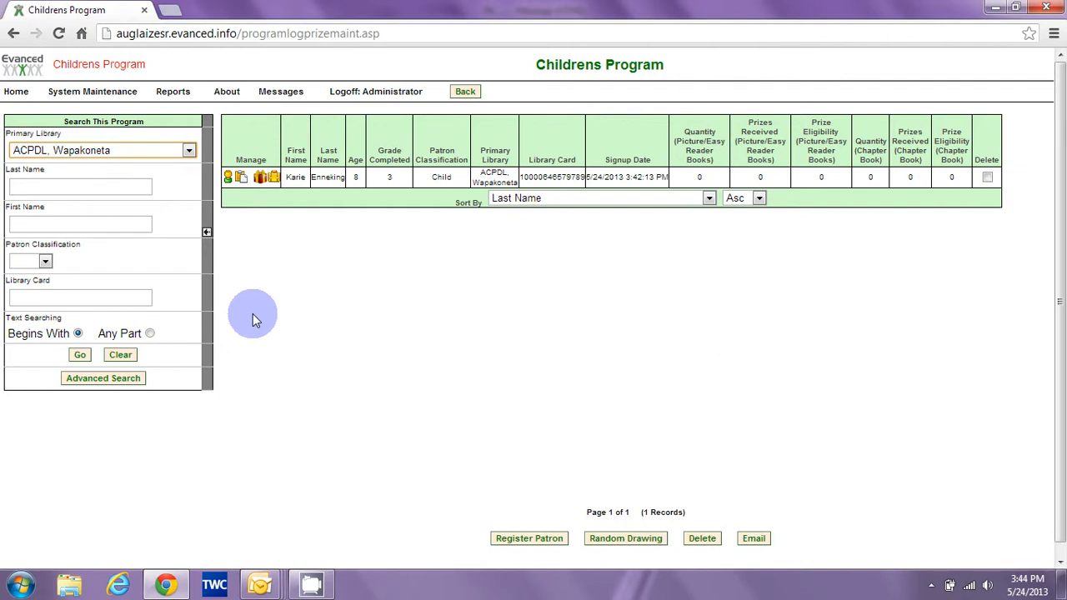
# Start a last-name search with 'fr', then clear the entry.
pyautogui.click(92, 186)
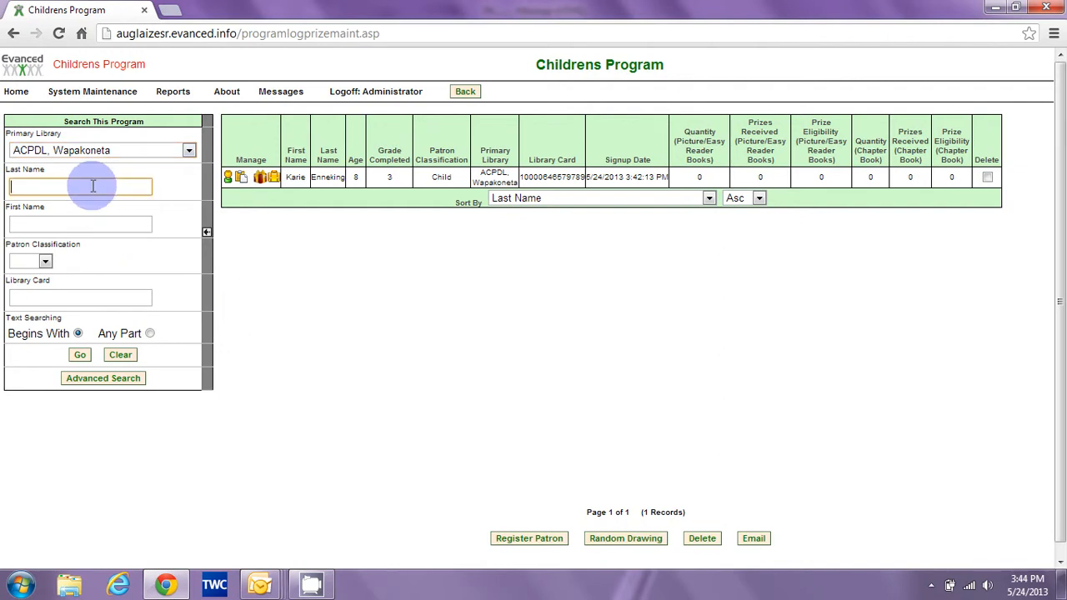
pyautogui.write('fr')
pyautogui.press('BackSpace')
pyautogui.press('BackSpace')
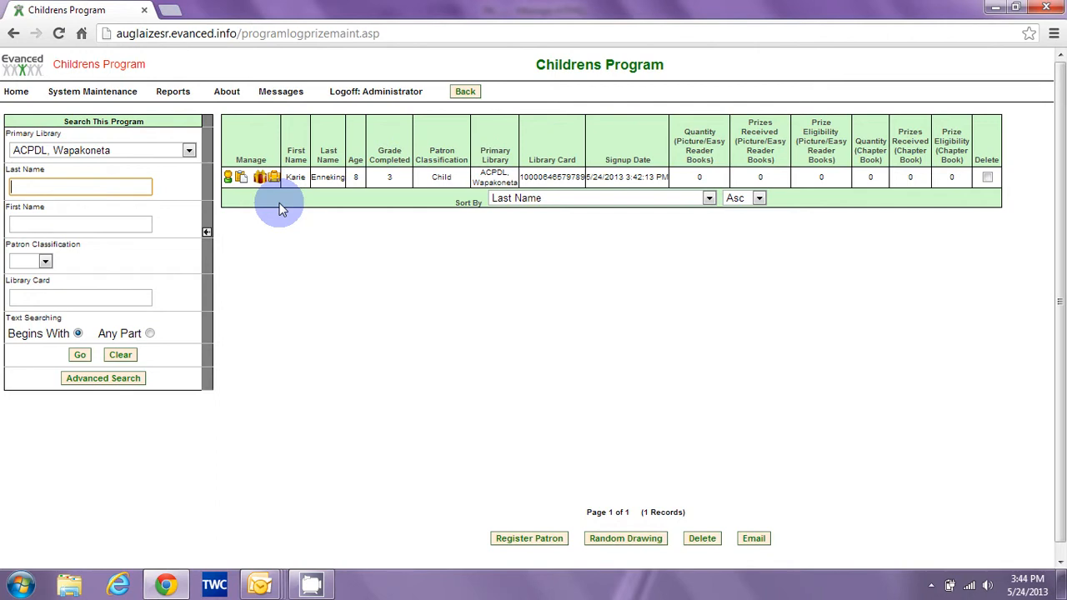
pyautogui.click(227, 185)
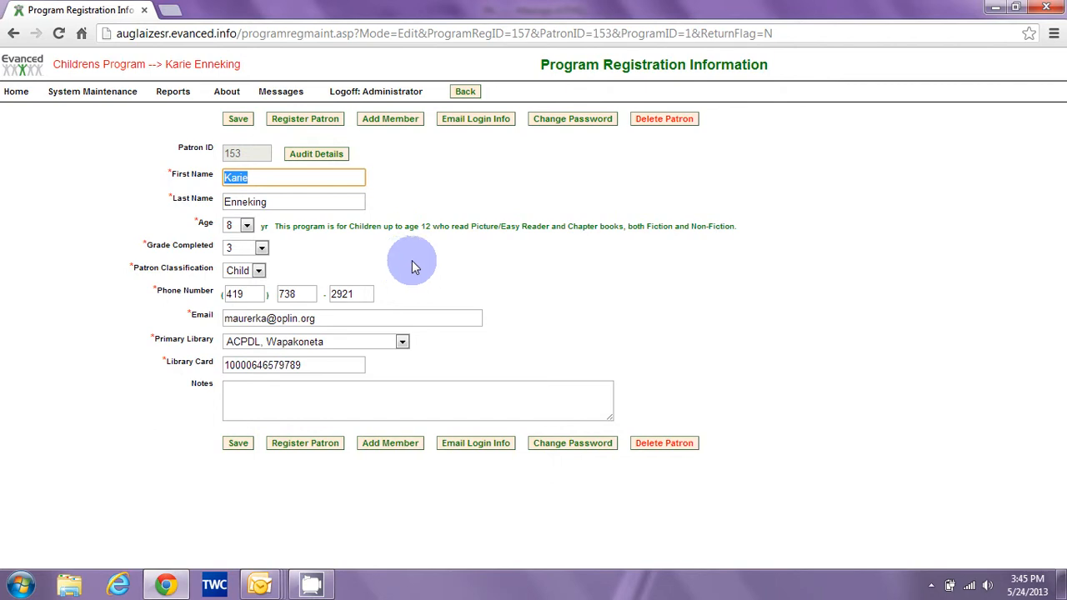
pyautogui.click(569, 450)
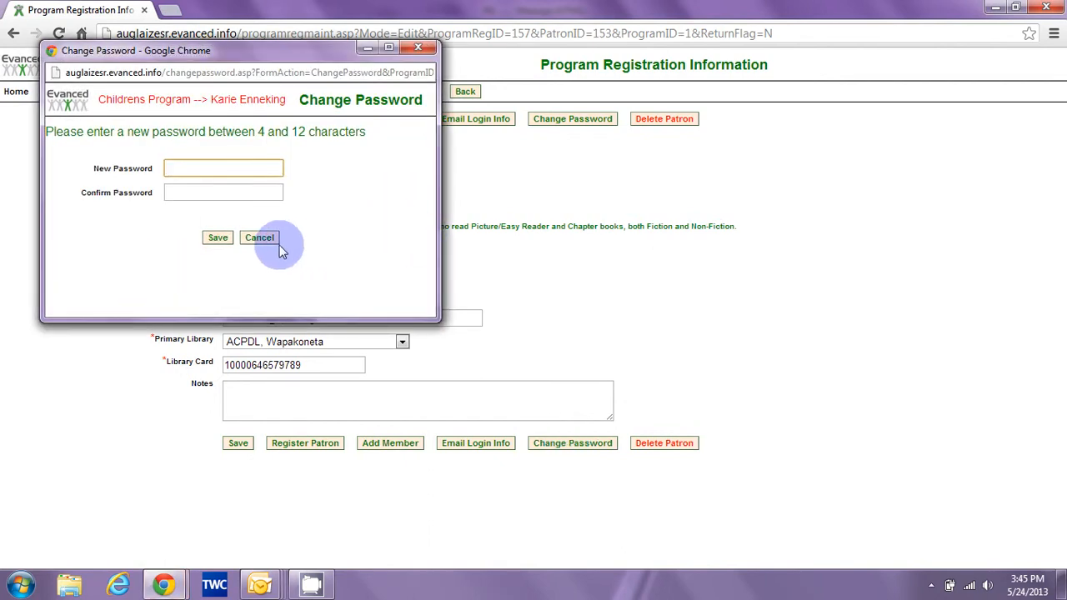
pyautogui.click(262, 240)
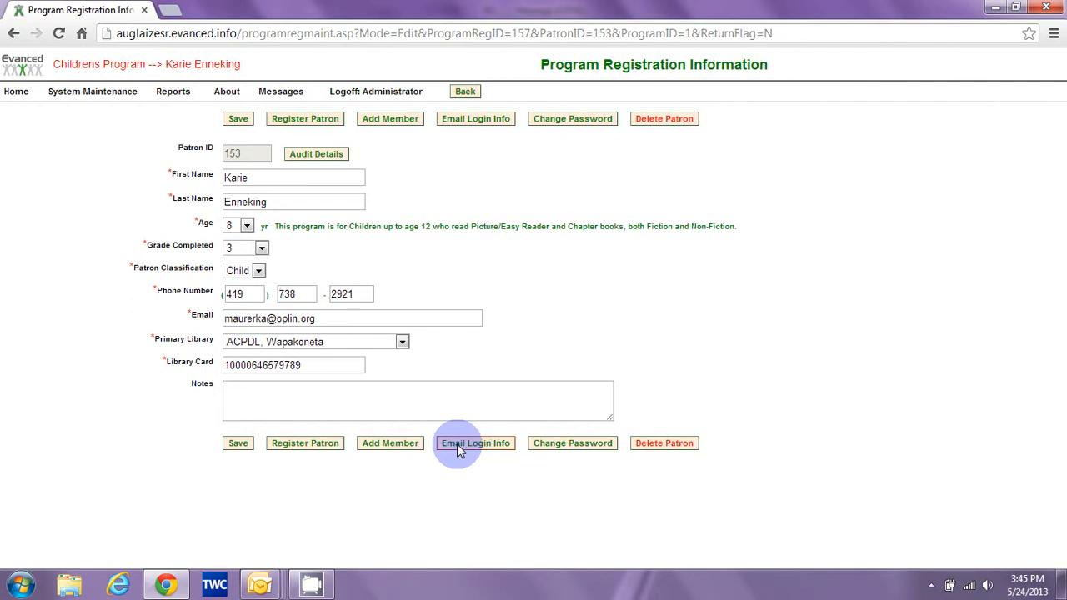
pyautogui.moveTo(332, 319); pyautogui.dragTo(225, 318)
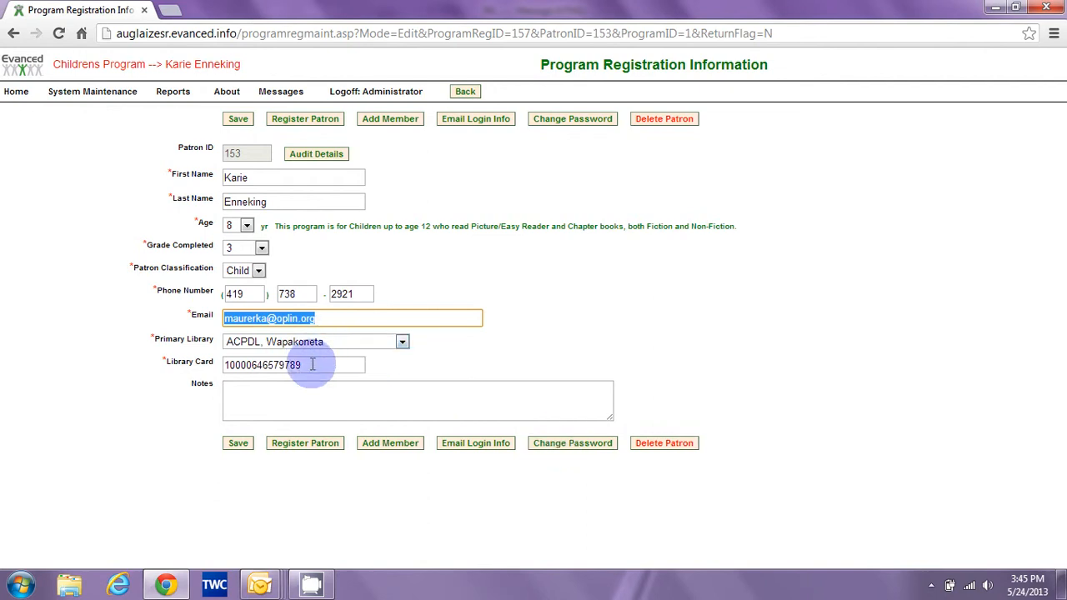
pyautogui.click(466, 92)
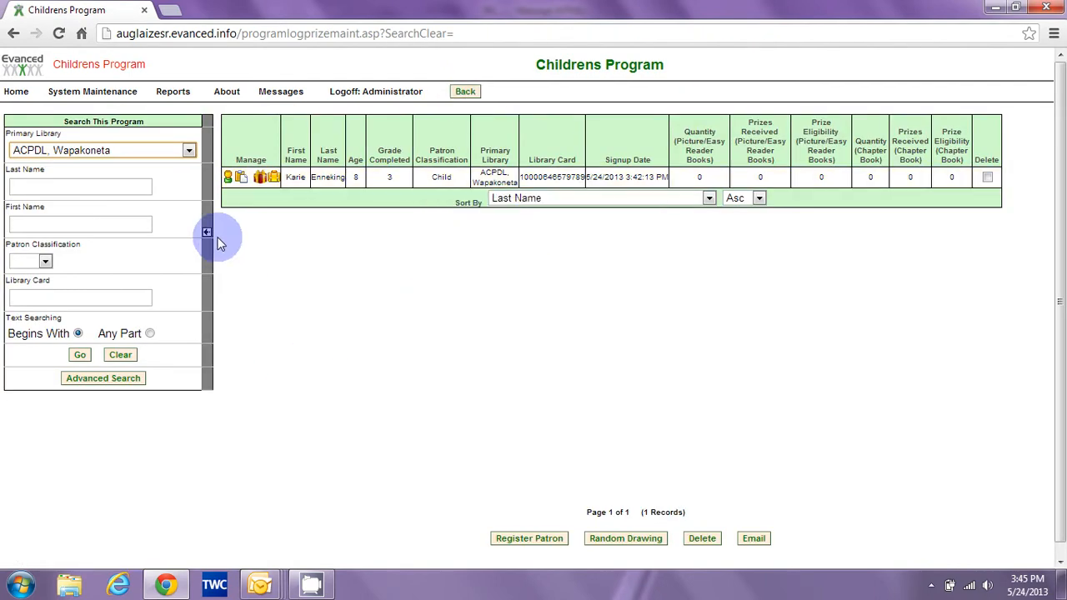
# Add a reading log entry titled The Book Thief for the child and save it.
pyautogui.click(241, 179)
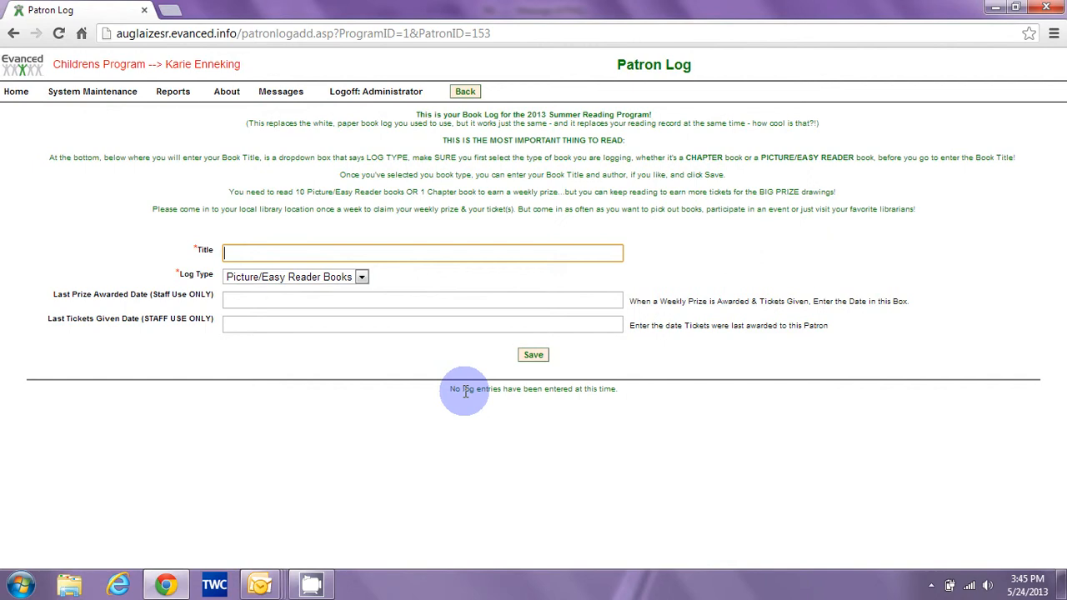
pyautogui.write('The')
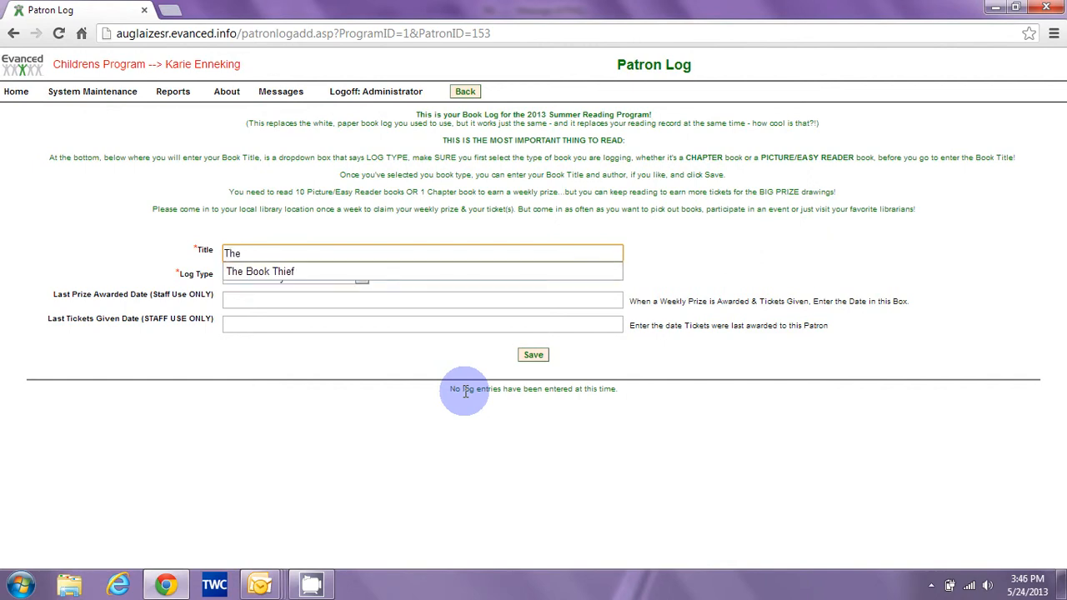
pyautogui.click(392, 271)
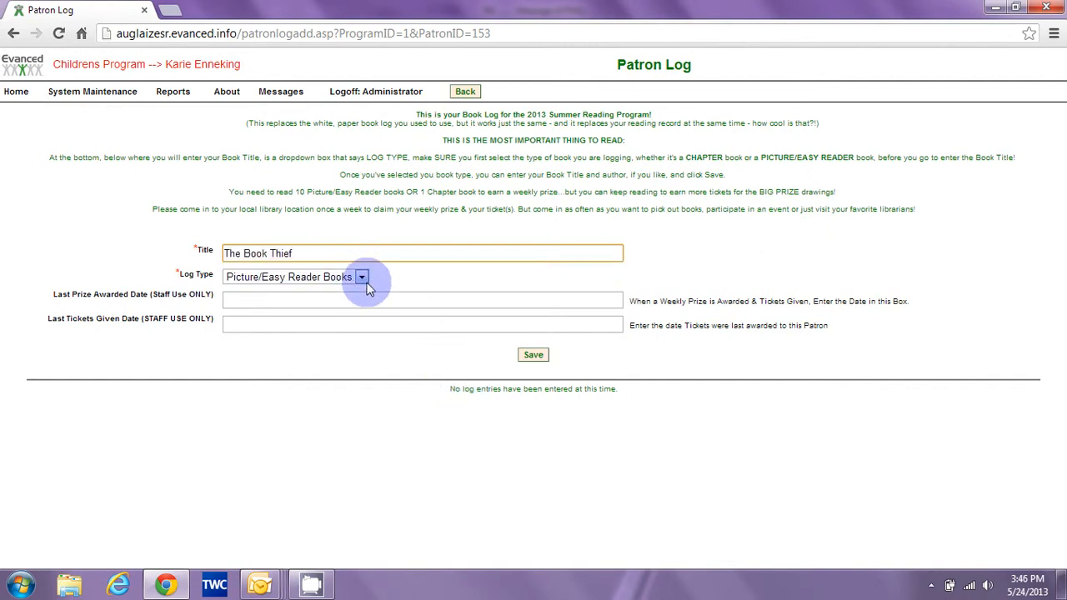
pyautogui.click(533, 354)
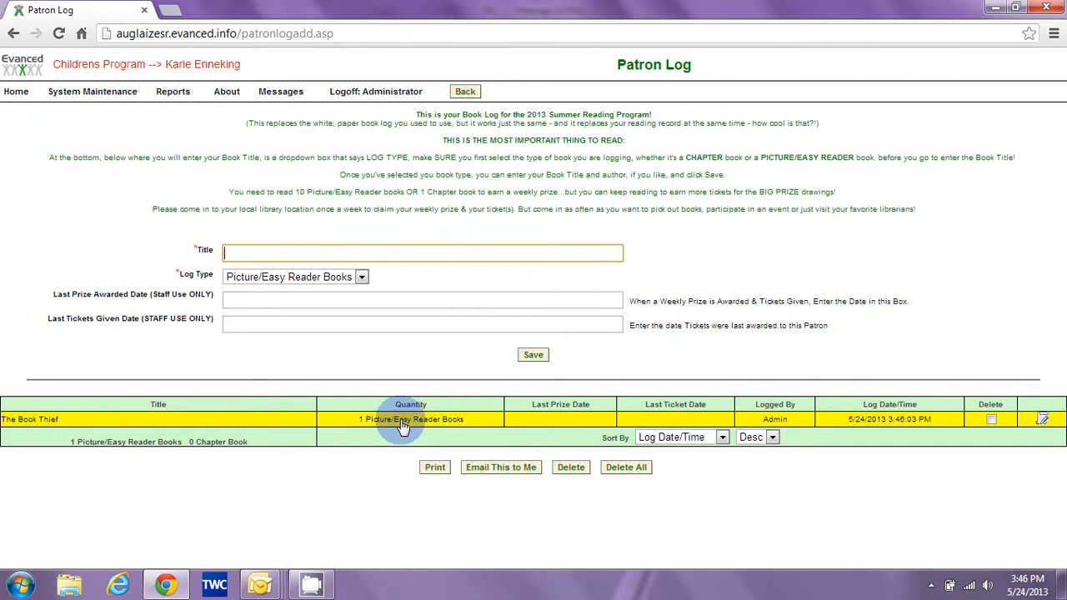
# Change The Book Thief entry's log type to Chapter Book, save, and go back to the patron list.
pyautogui.click(1041, 419)
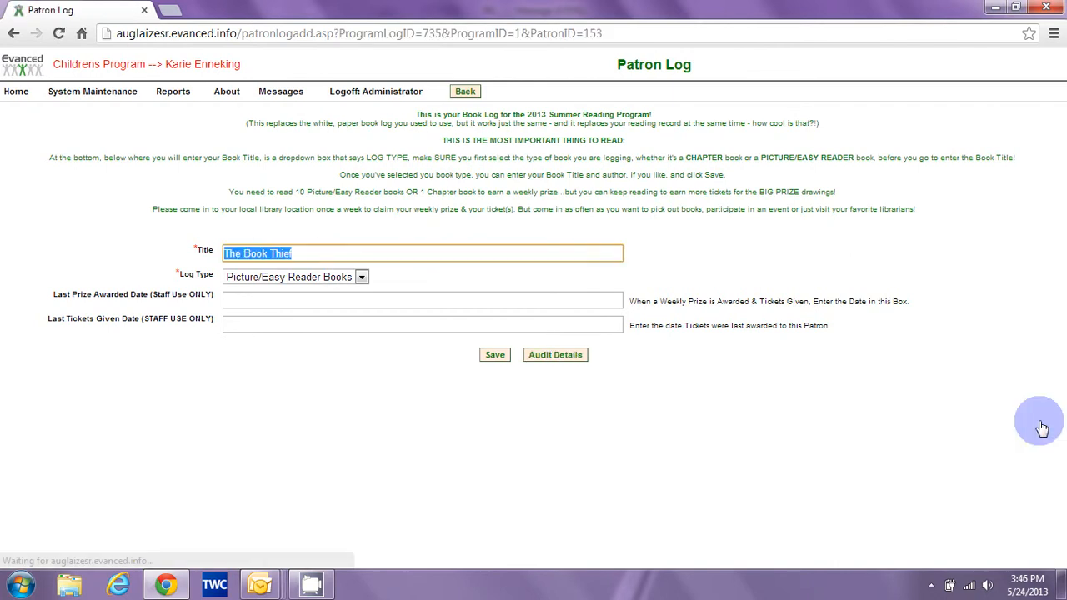
pyautogui.click(362, 276)
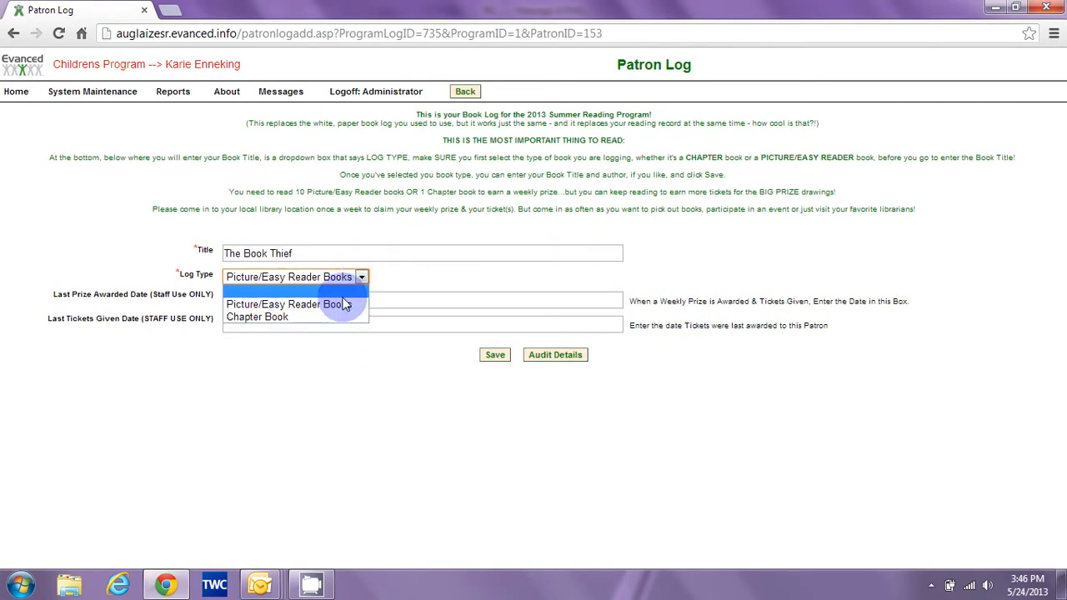
pyautogui.click(345, 305)
pyautogui.click(348, 279)
pyautogui.click(328, 317)
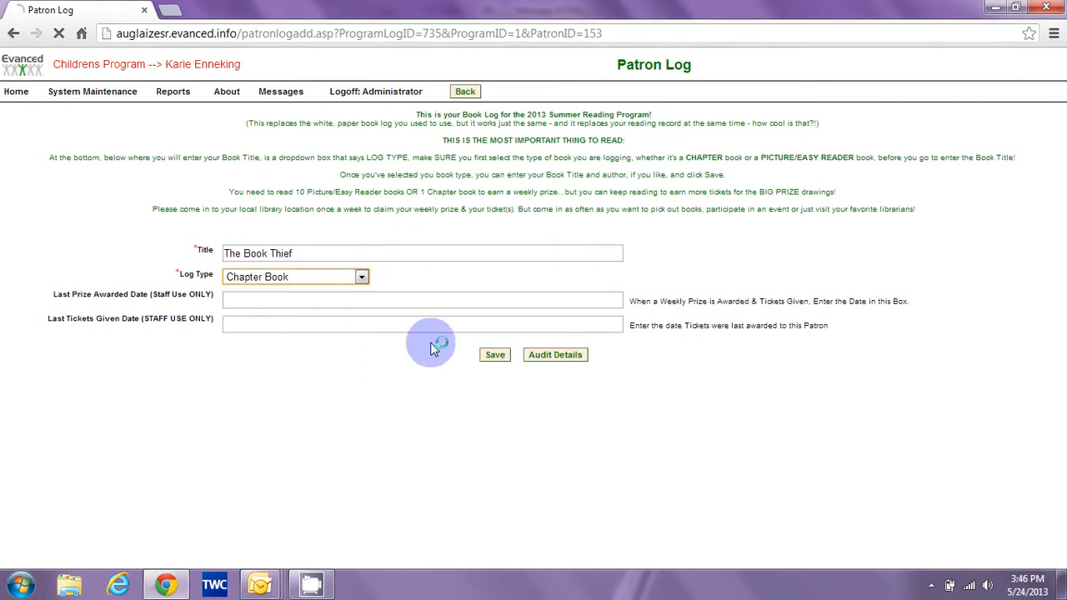
pyautogui.click(495, 355)
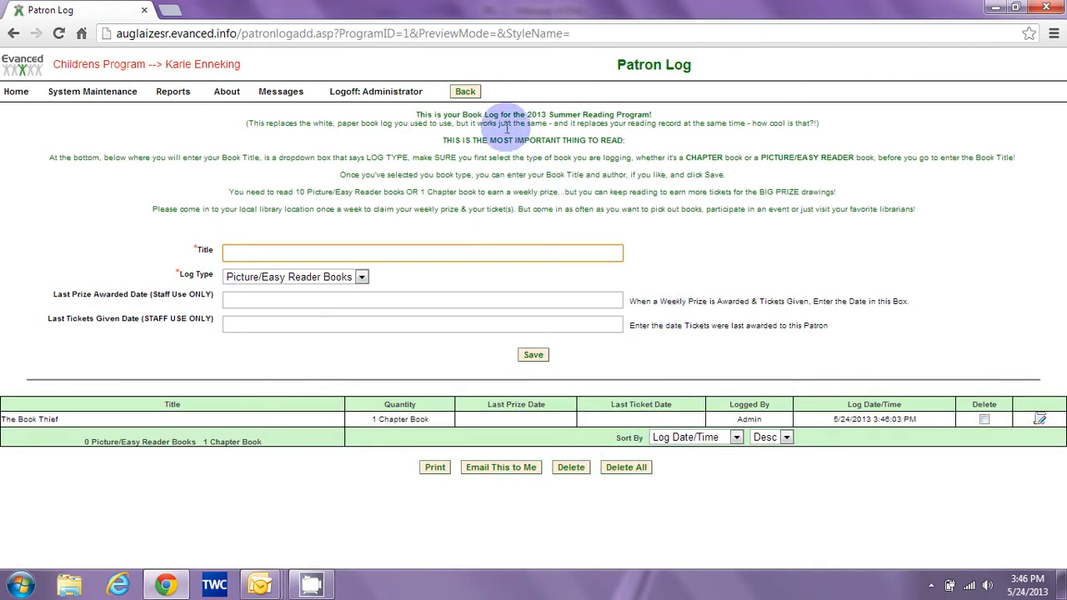
pyautogui.click(472, 95)
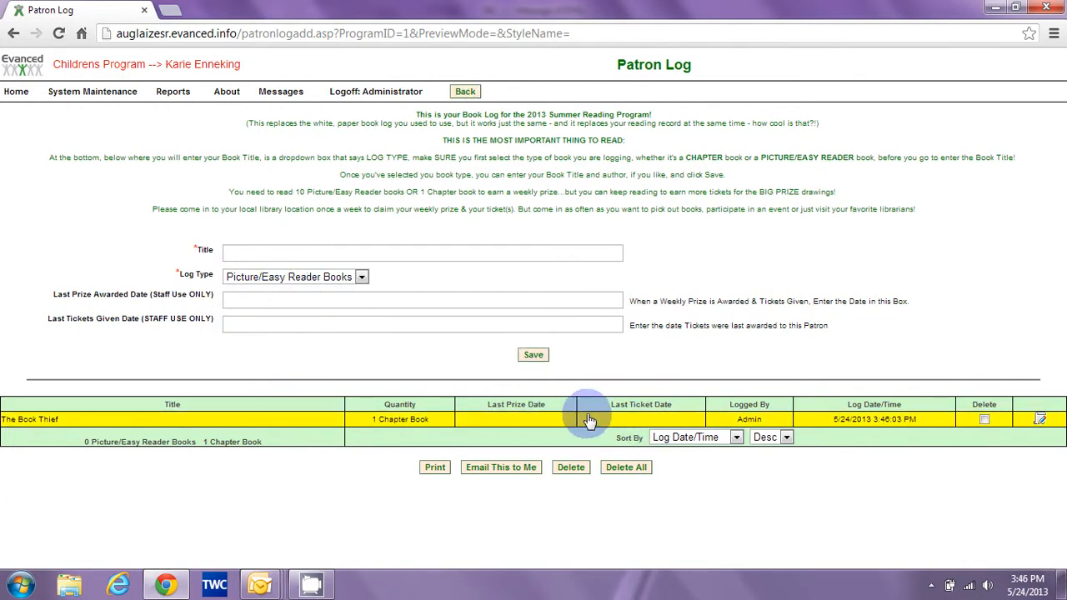
pyautogui.click(467, 93)
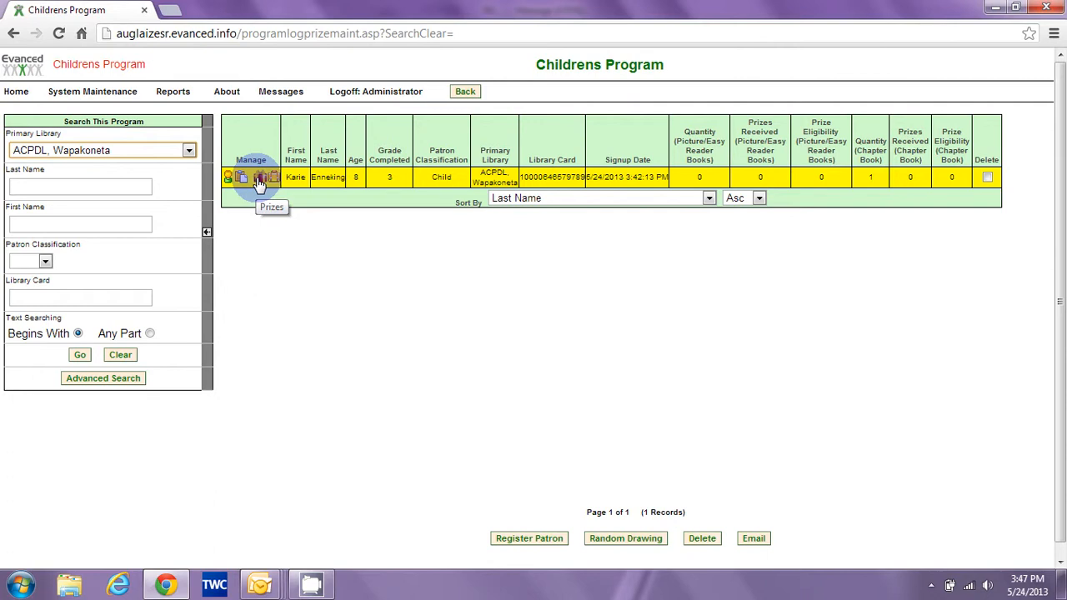
# Set registration prize eligibility to 1, award the registration prize, and close prize management.
pyautogui.click(260, 180)
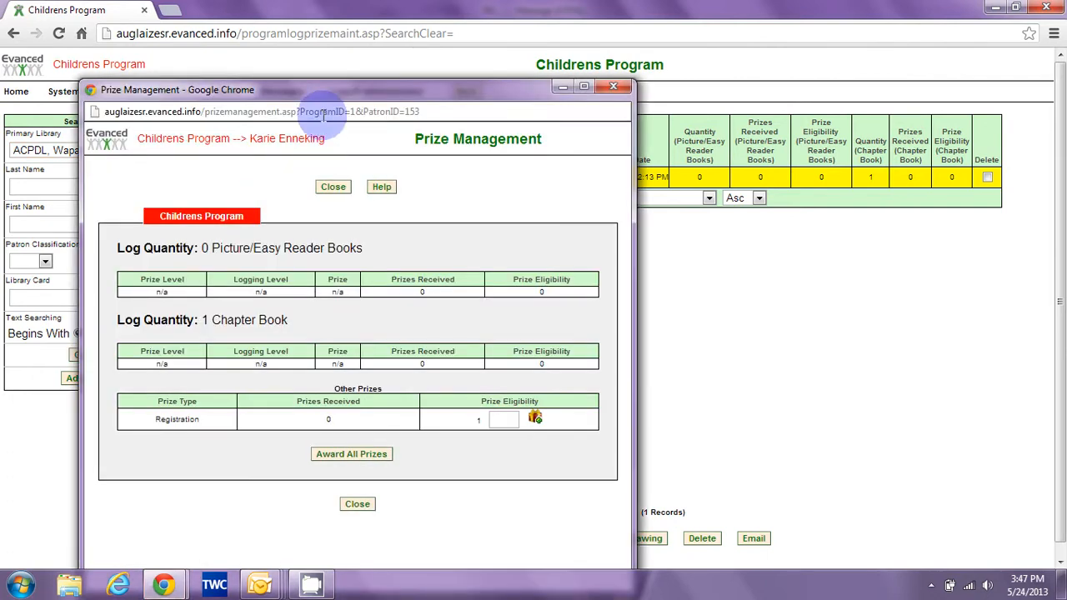
pyautogui.moveTo(326, 88); pyautogui.dragTo(340, 48)
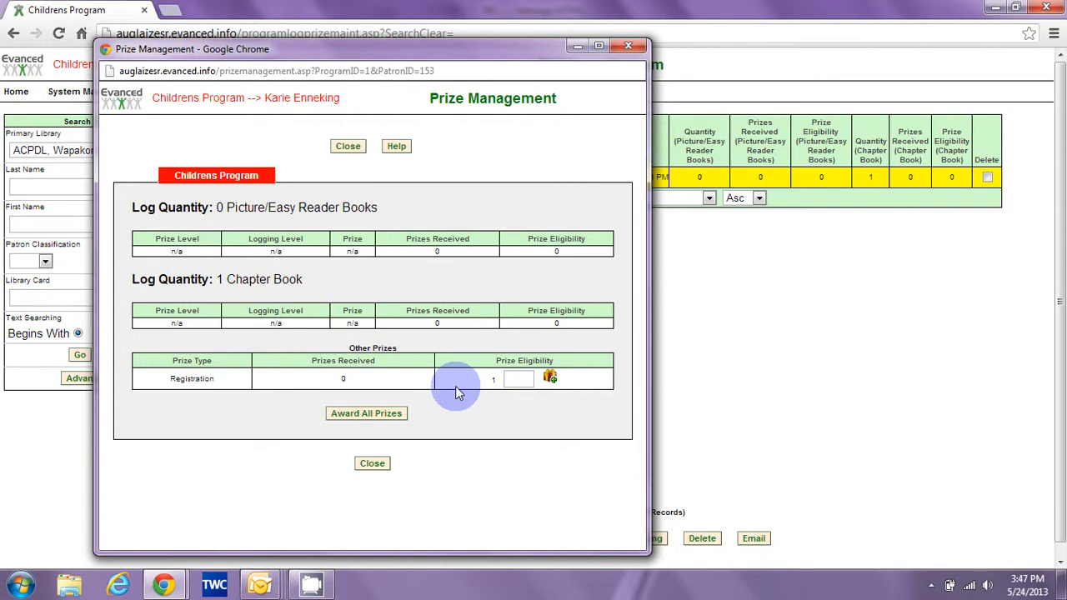
pyautogui.click(519, 380)
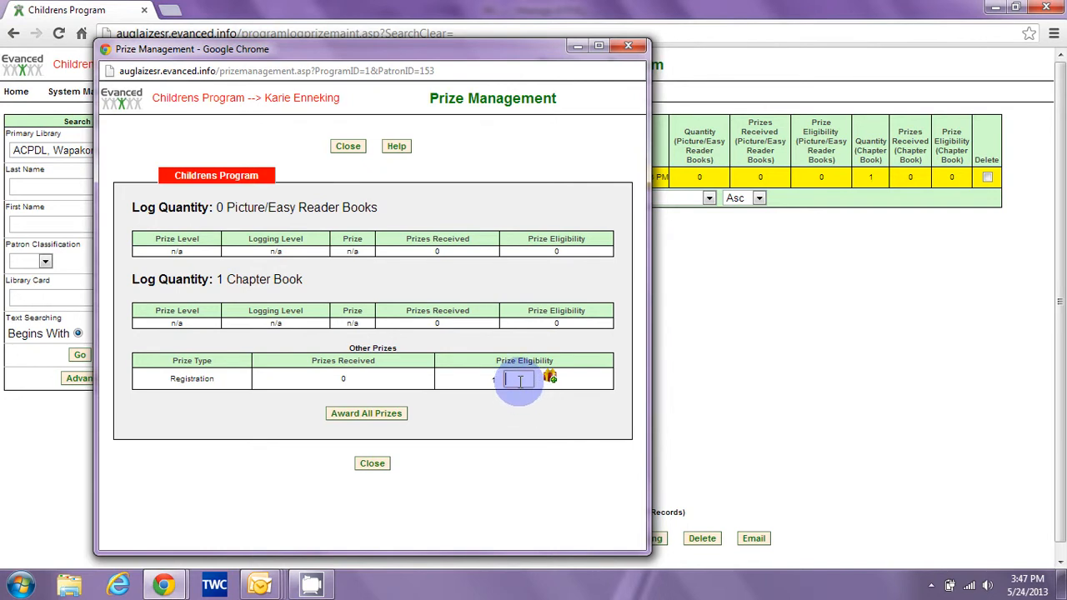
pyautogui.write('1')
pyautogui.click(519, 397)
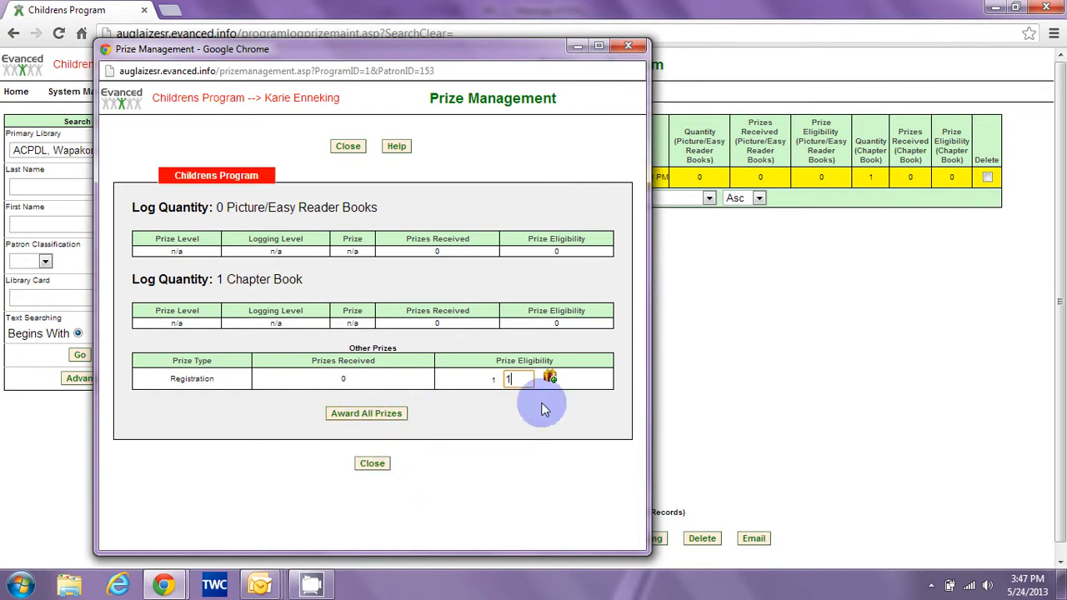
pyautogui.click(551, 379)
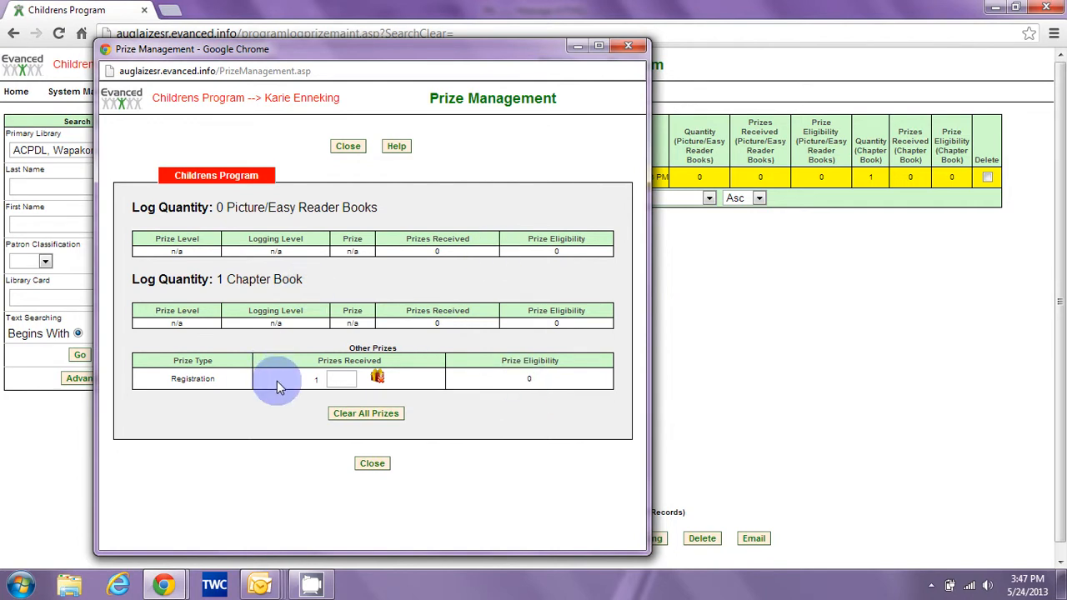
pyautogui.click(372, 468)
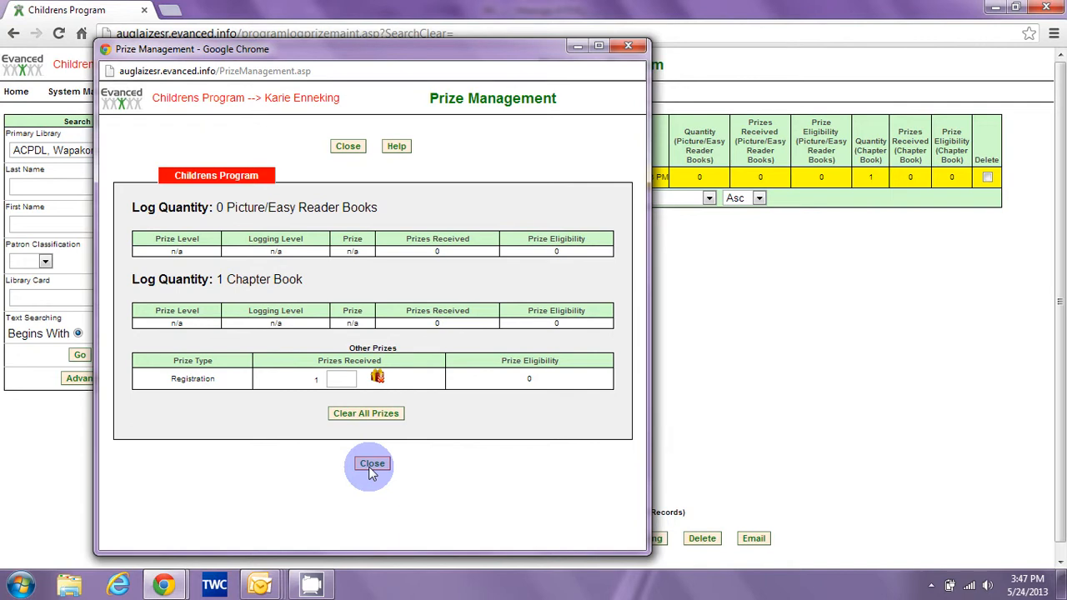
pyautogui.click(371, 467)
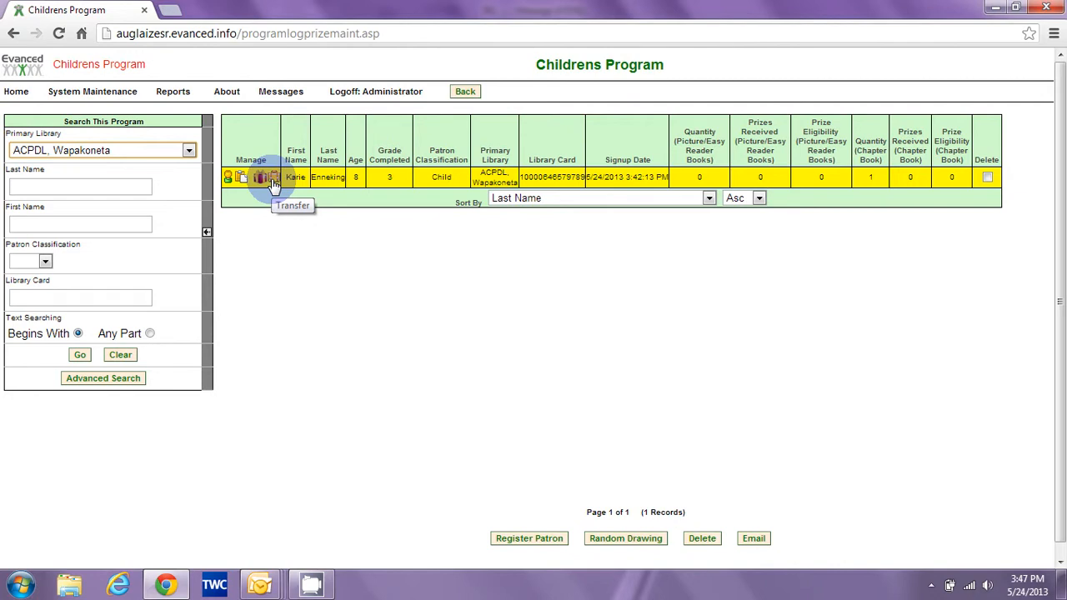
pyautogui.click(275, 181)
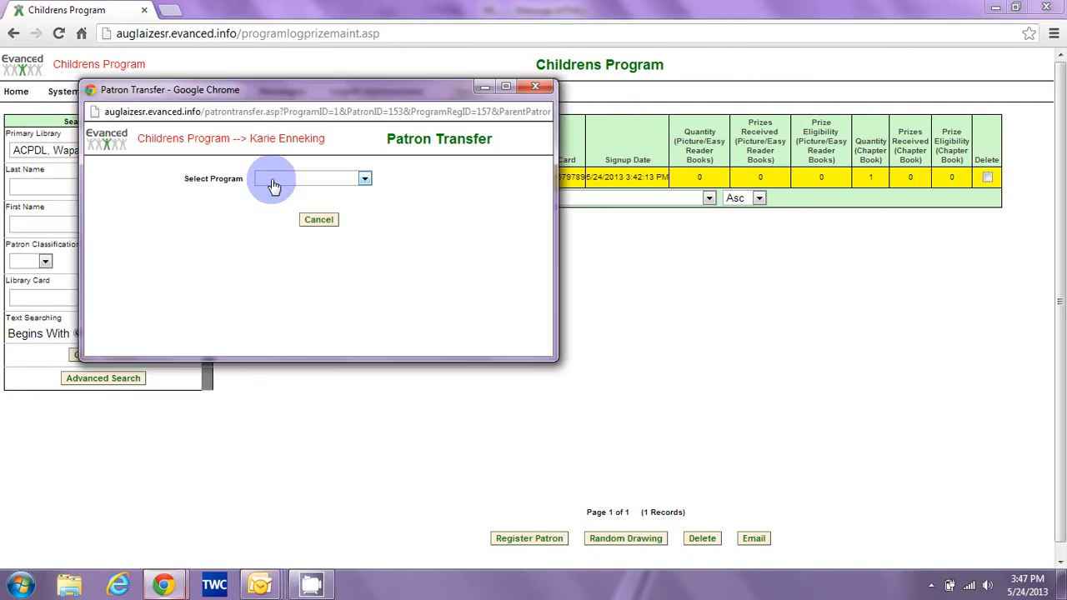
pyautogui.click(365, 180)
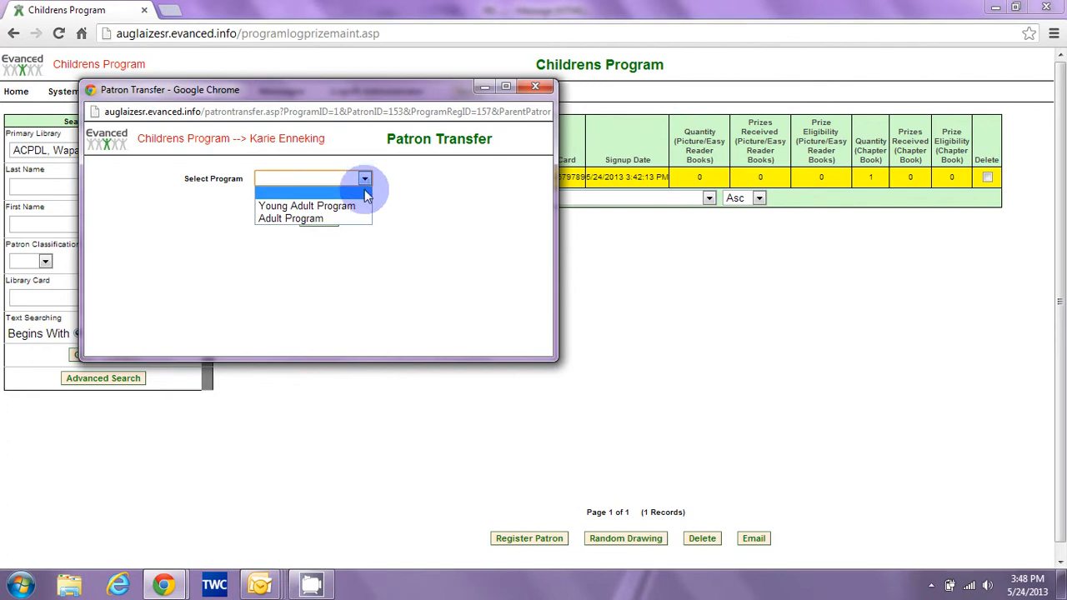
pyautogui.click(358, 206)
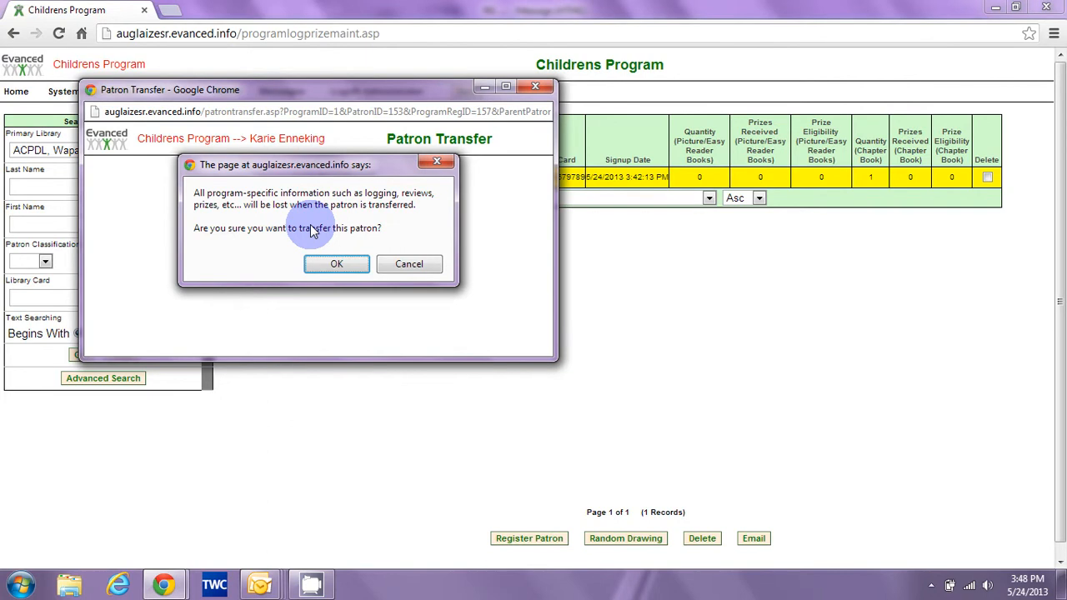
pyautogui.click(409, 265)
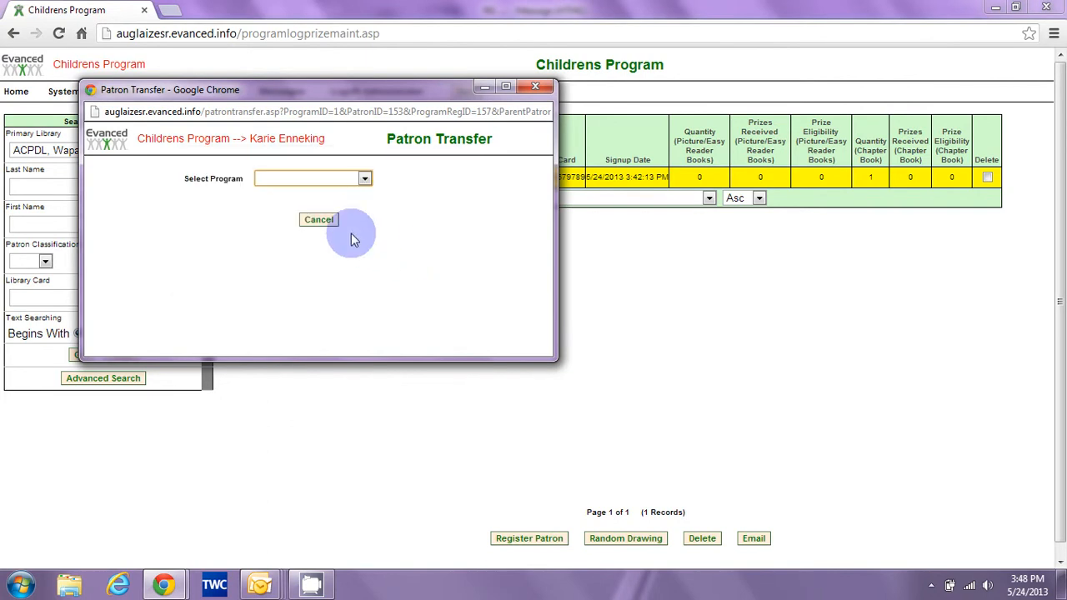
pyautogui.click(536, 86)
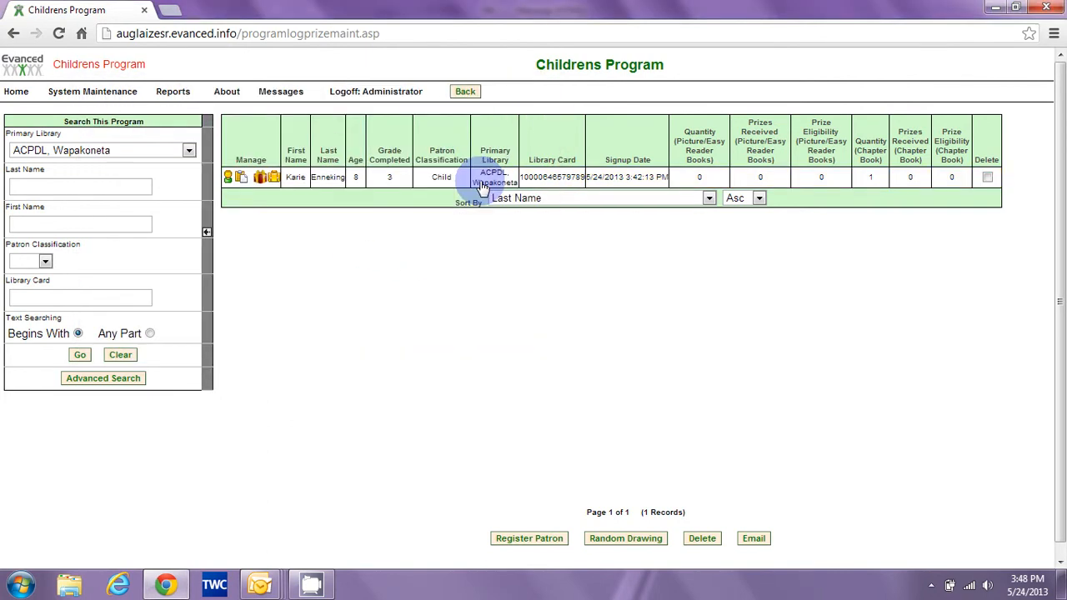
pyautogui.click(241, 179)
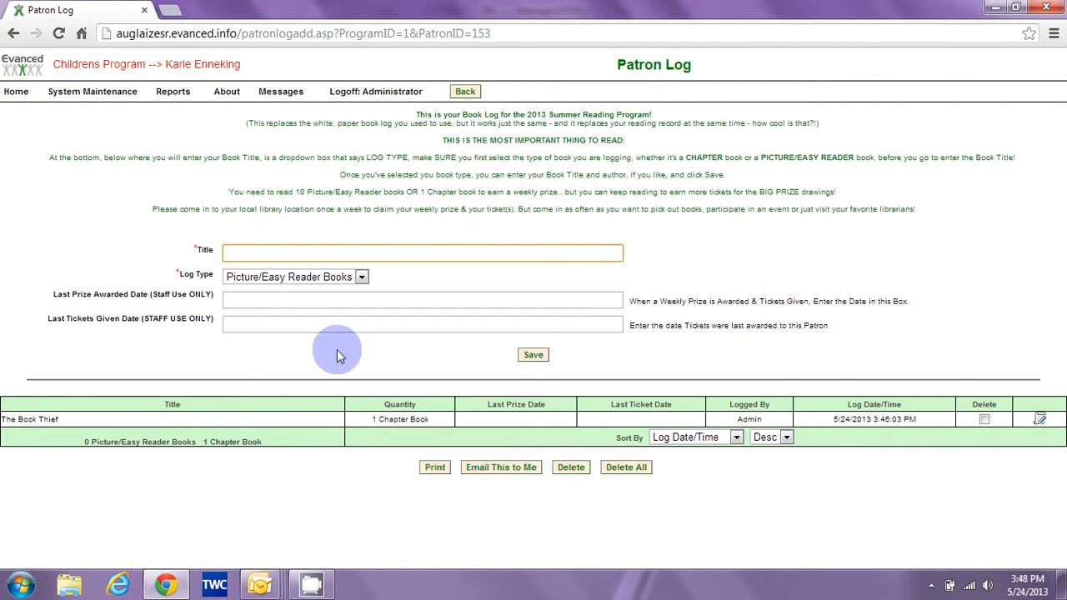
pyautogui.click(20, 94)
pyautogui.click(321, 136)
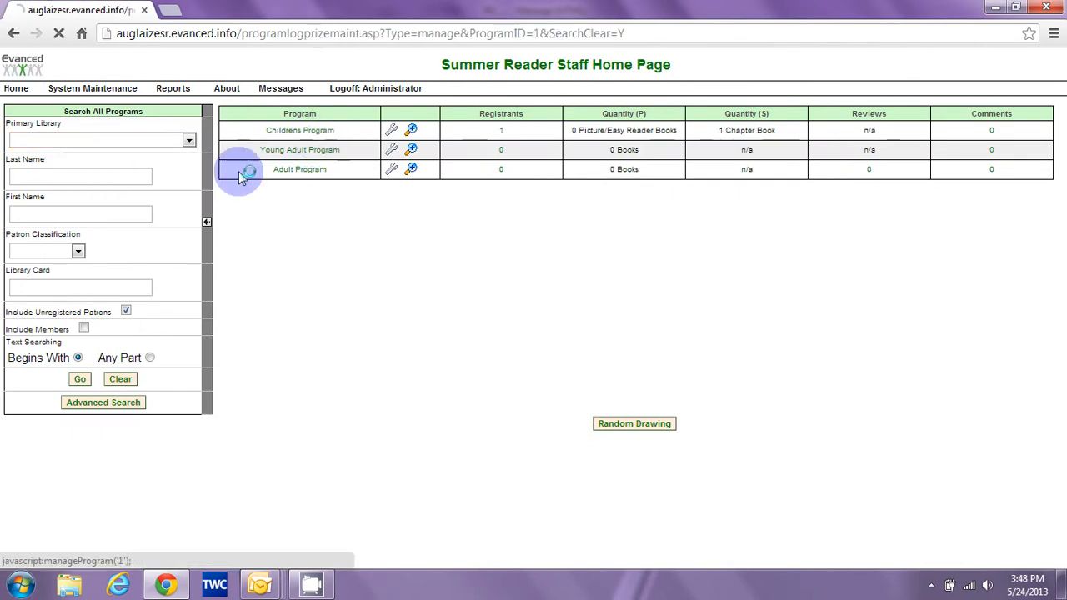
pyautogui.click(189, 151)
pyautogui.click(159, 172)
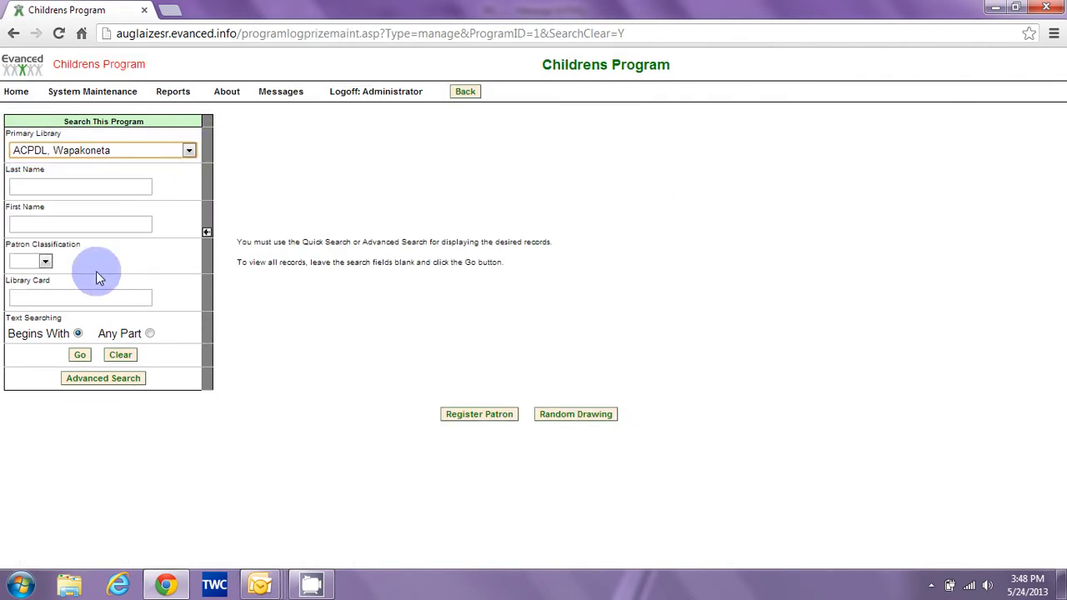
pyautogui.click(79, 357)
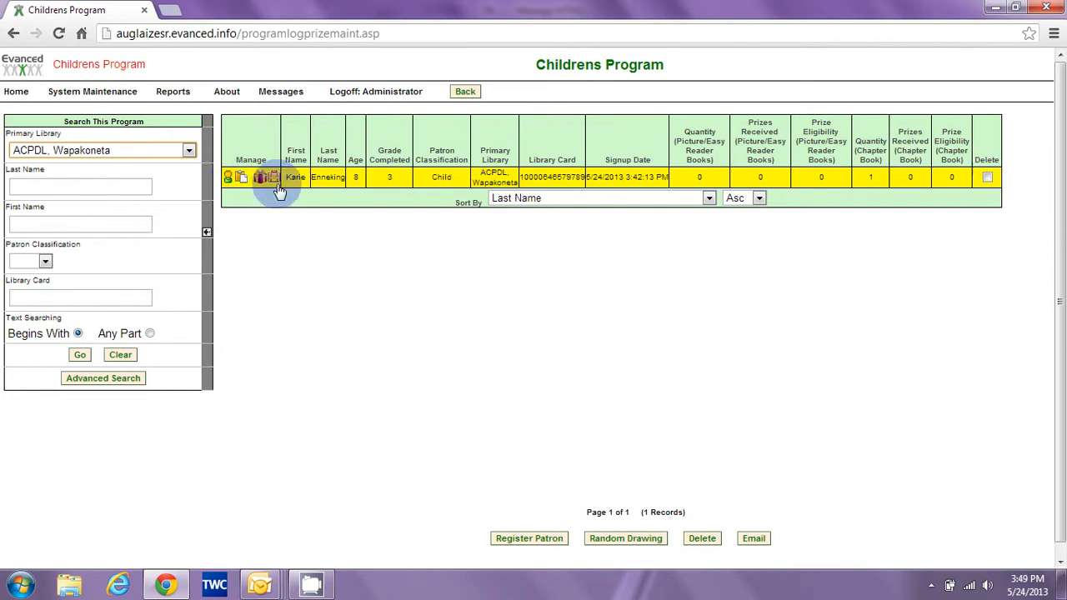
pyautogui.moveTo(286, 187)
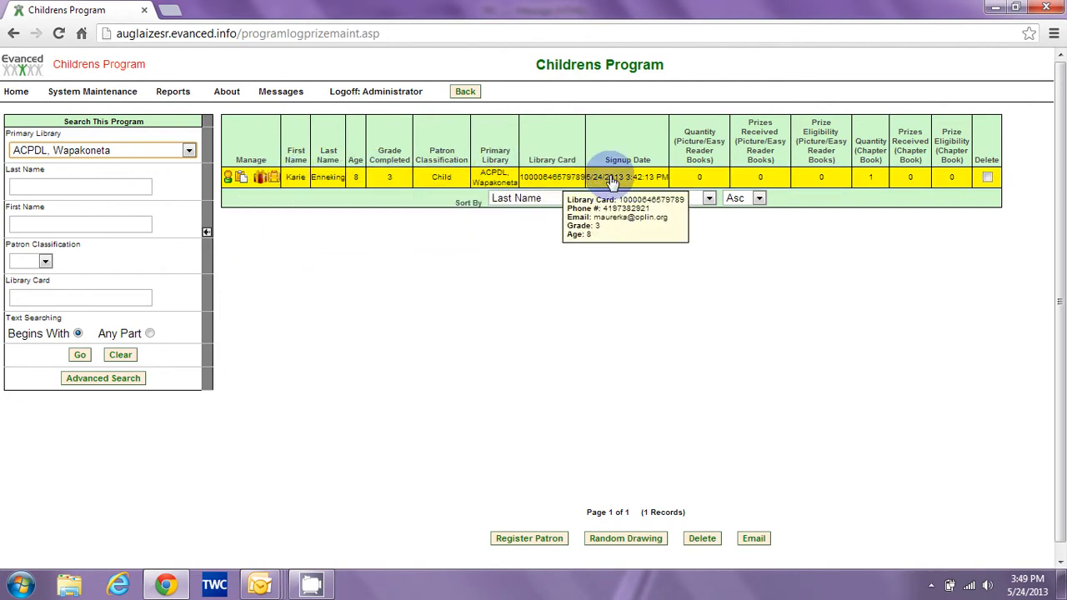
pyautogui.doubleClick(329, 180)
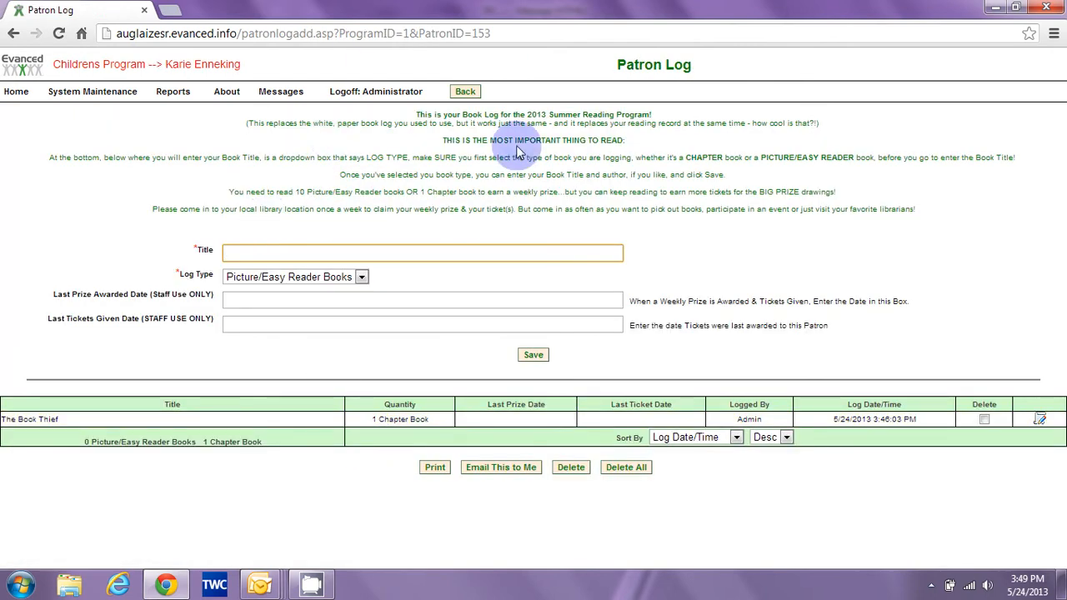
pyautogui.click(459, 93)
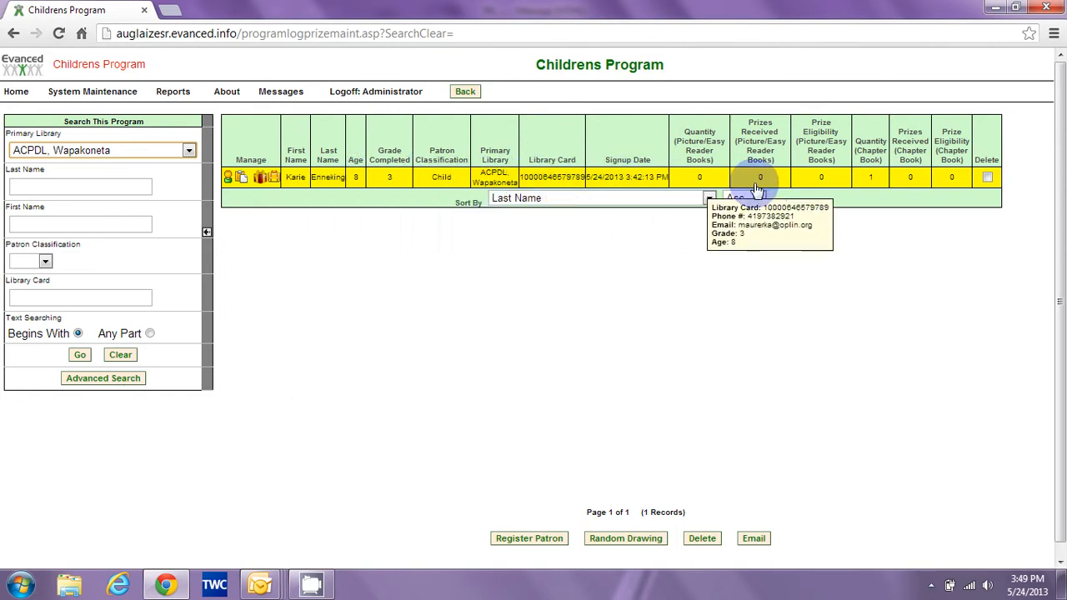
pyautogui.click(867, 190)
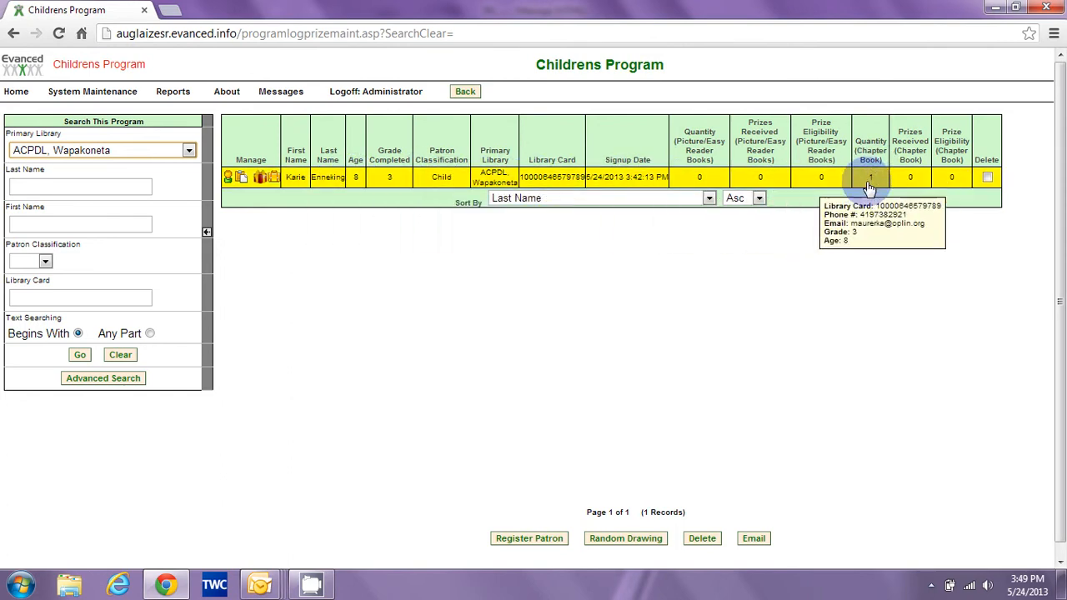
pyautogui.click(822, 183)
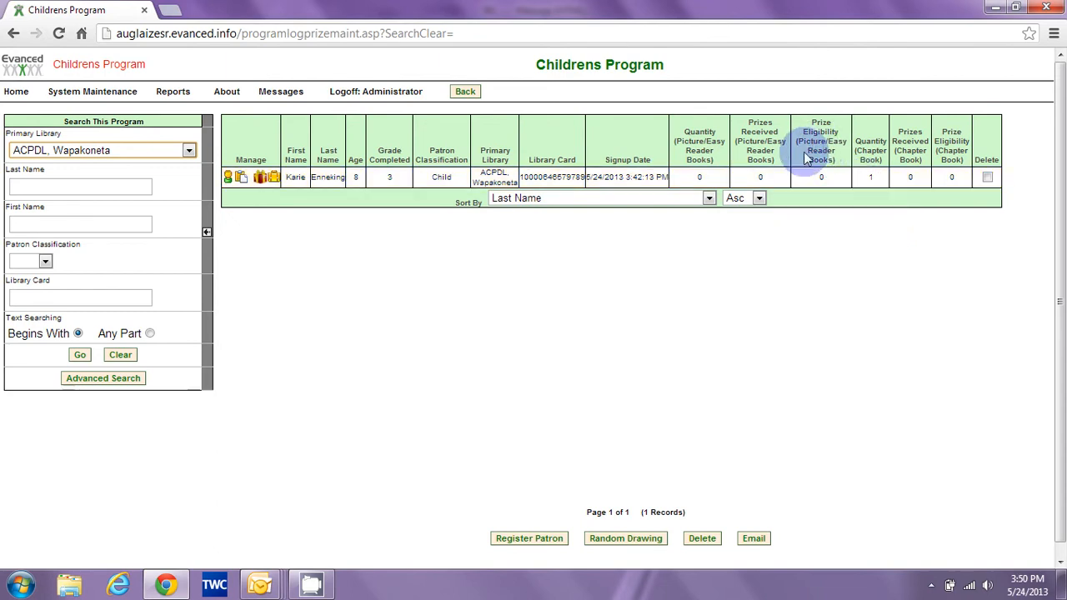